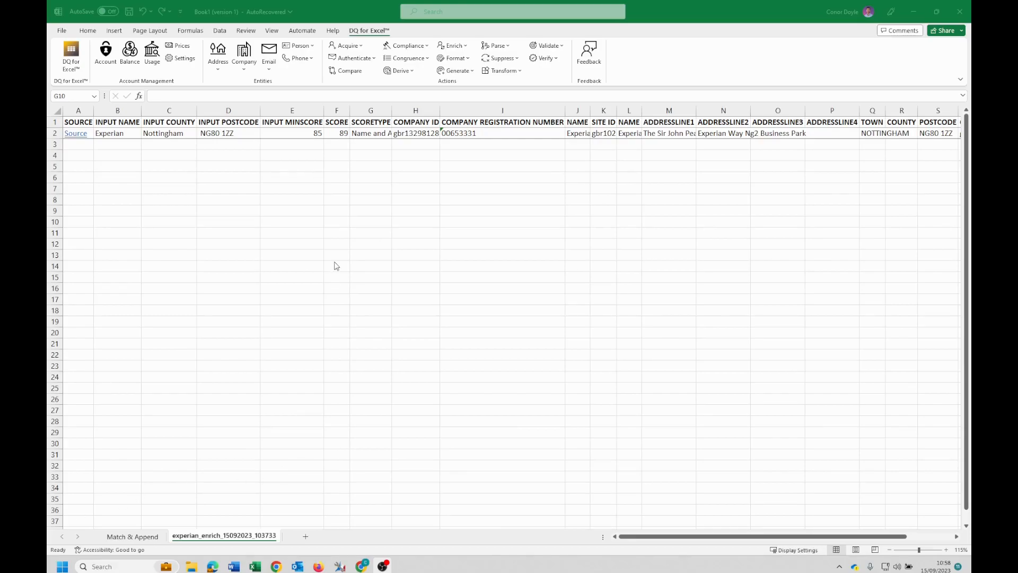
# Copy Experian's company ID from cell H2.
pyautogui.click(377, 205)
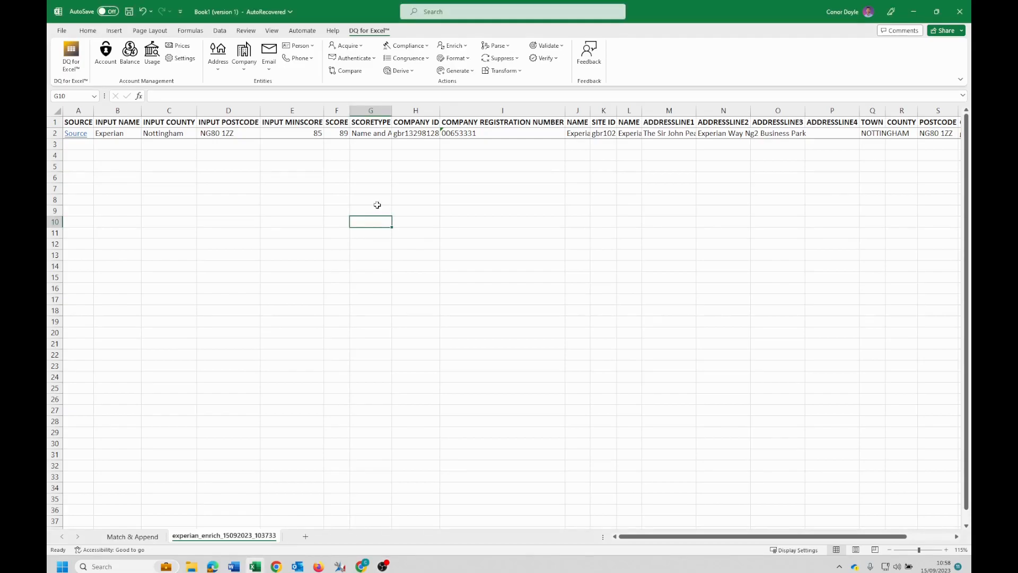
pyautogui.click(375, 189)
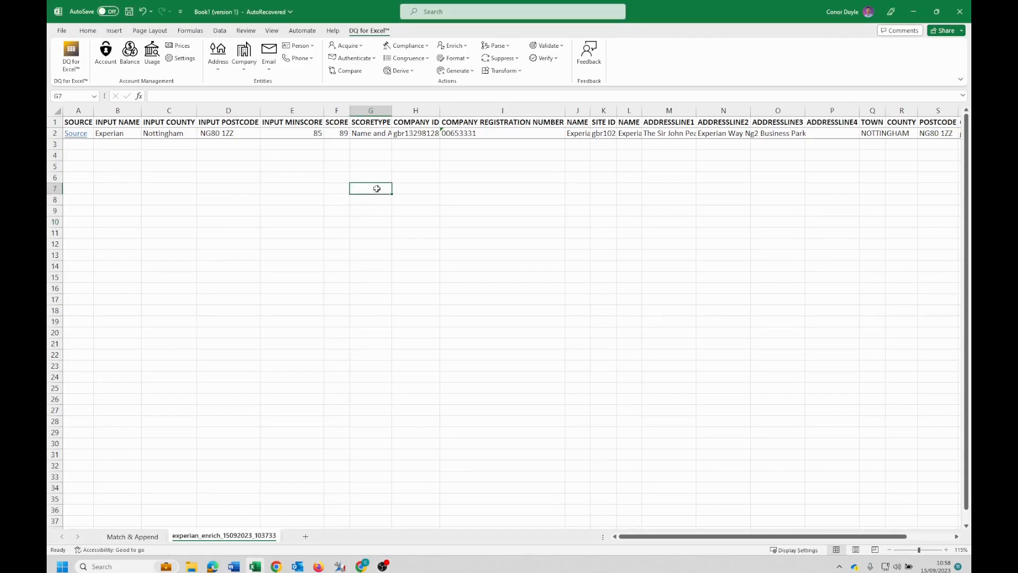
pyautogui.click(418, 134)
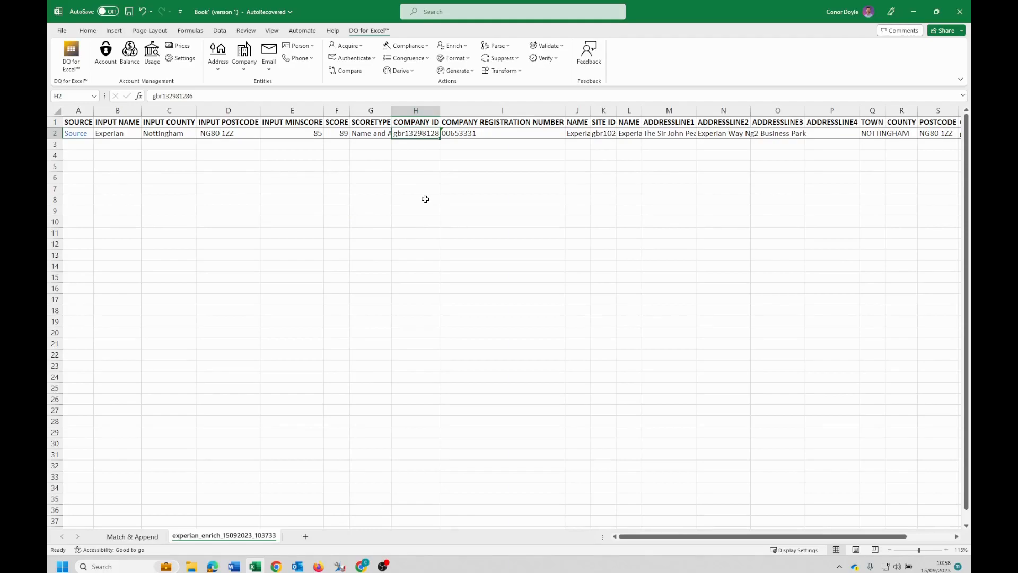
pyautogui.hotkey('ctrl', 'c')
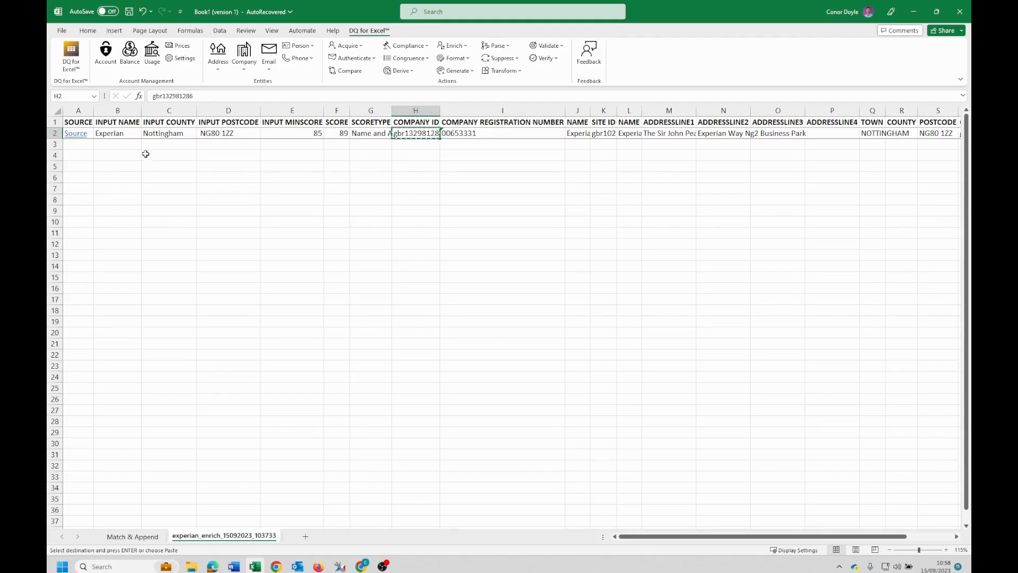
# Open the Acquire setup and choose Contact as the entity.
pyautogui.moveTo(129, 135); pyautogui.dragTo(630, 133)
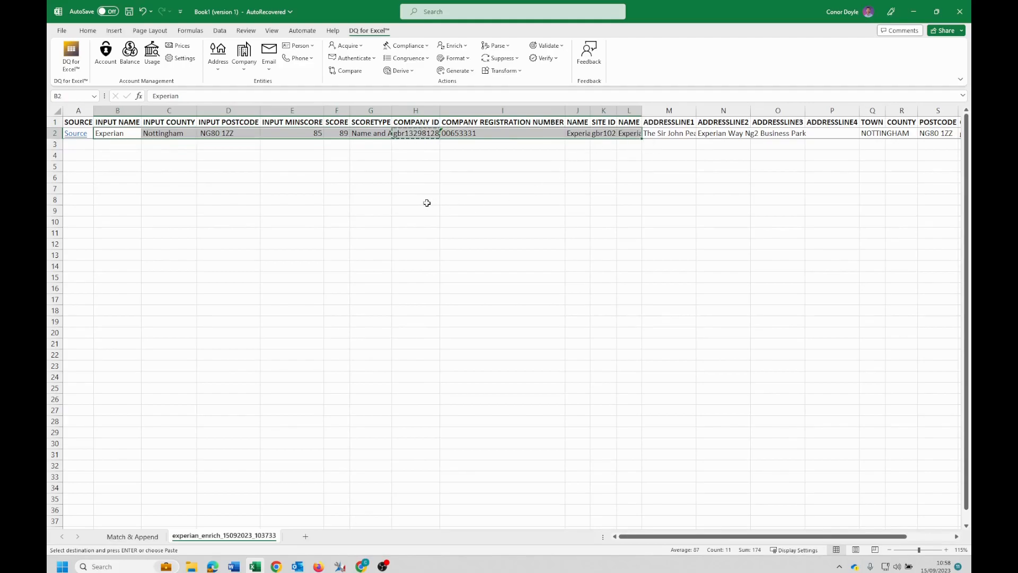
pyautogui.click(355, 47)
pyautogui.click(358, 59)
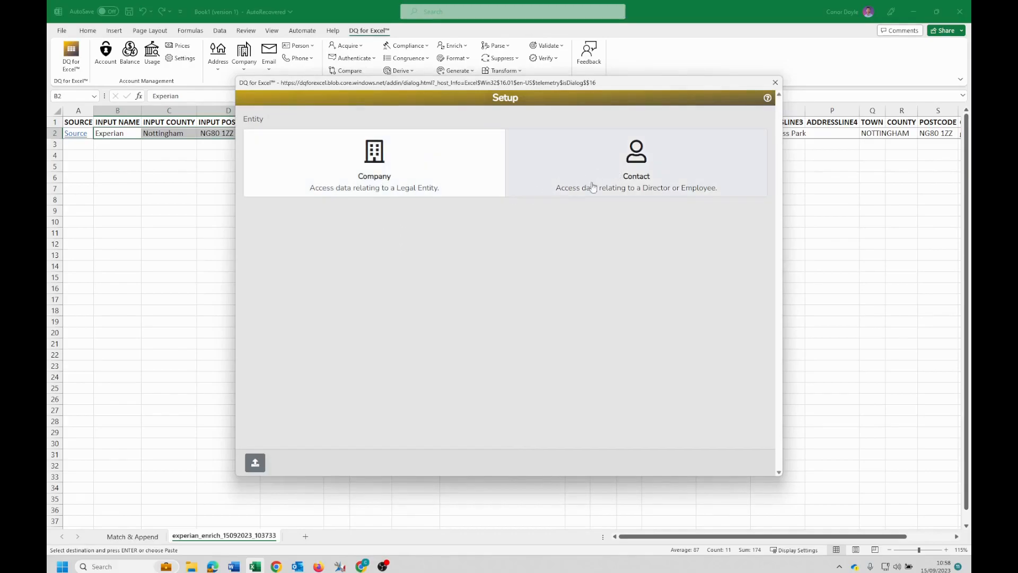
pyautogui.click(635, 175)
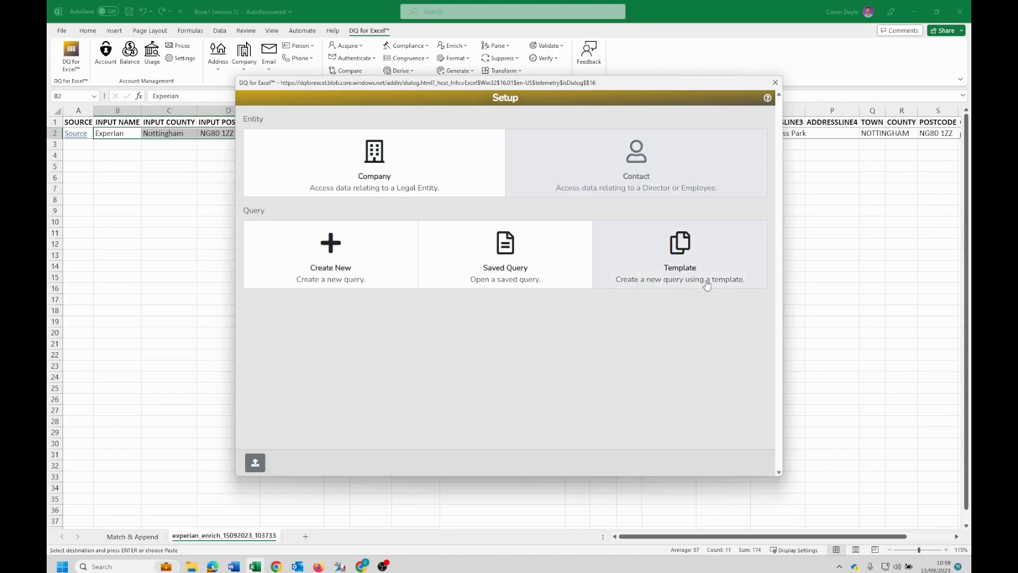
# Look through the ready-made contact query templates.
pyautogui.click(682, 251)
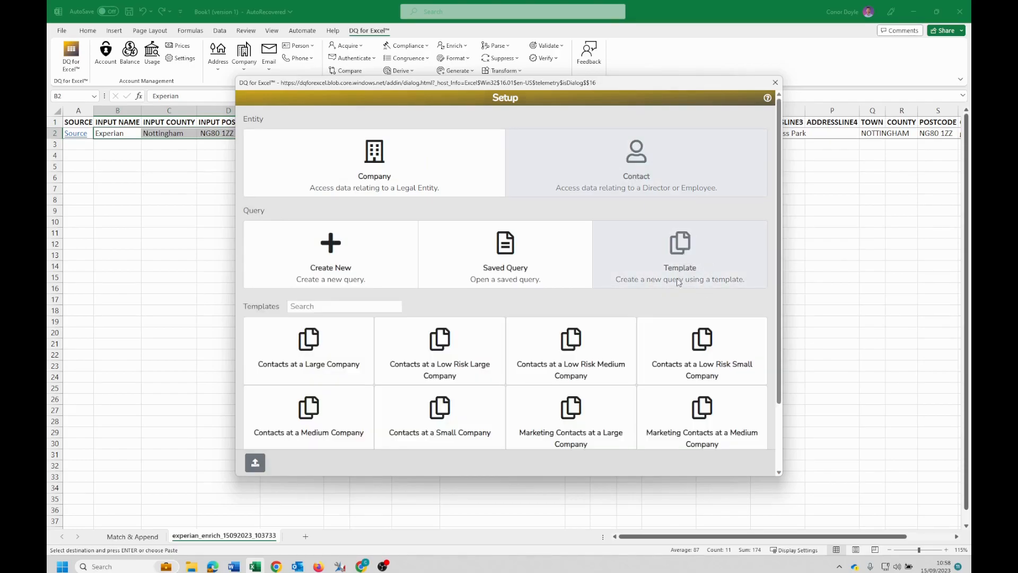
pyautogui.scroll(-2, 682, 260)
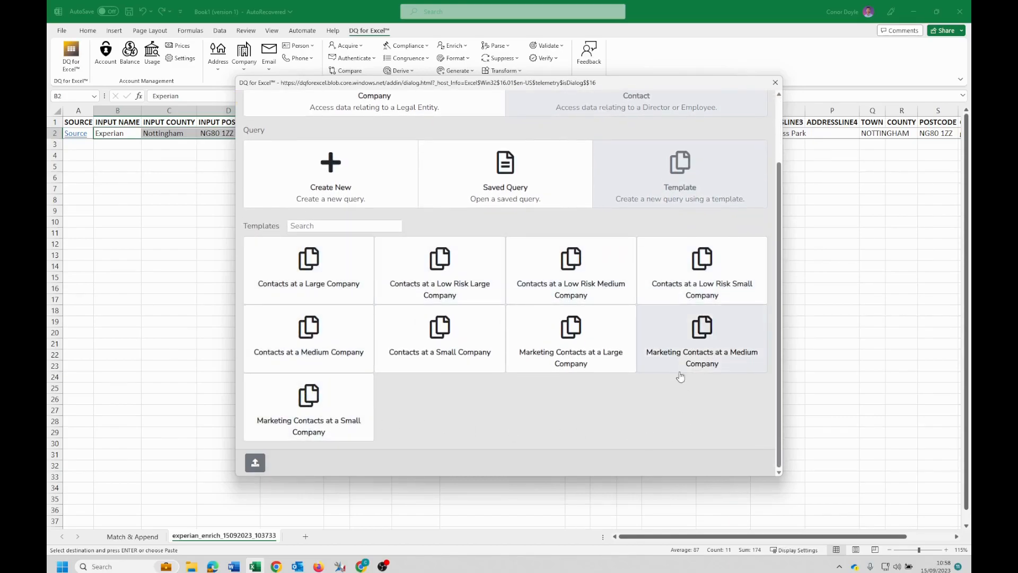
pyautogui.scroll(2, 663, 326)
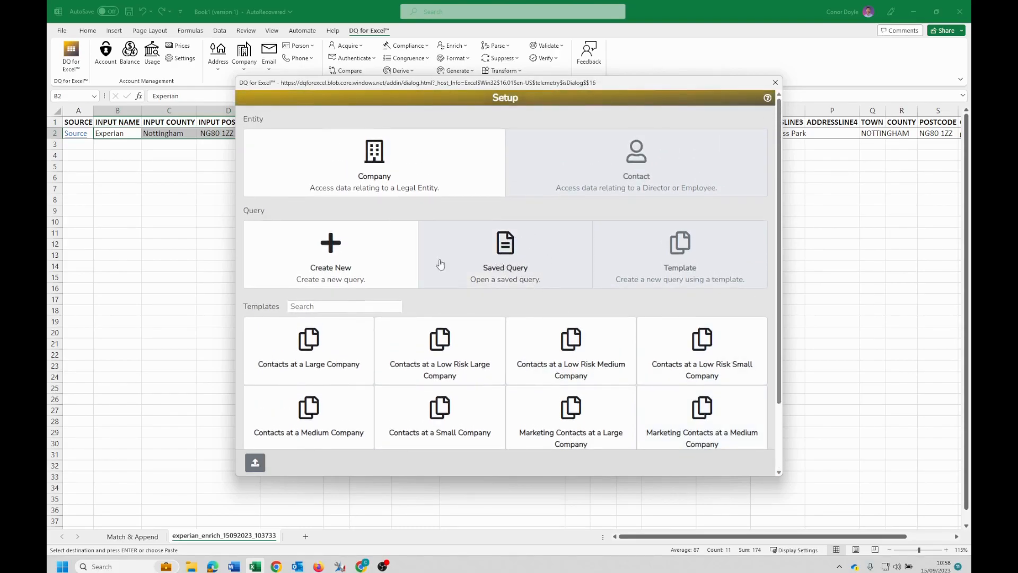
# Create a new contact query and apply all fields of the Complete set as its output fields.
pyautogui.click(330, 258)
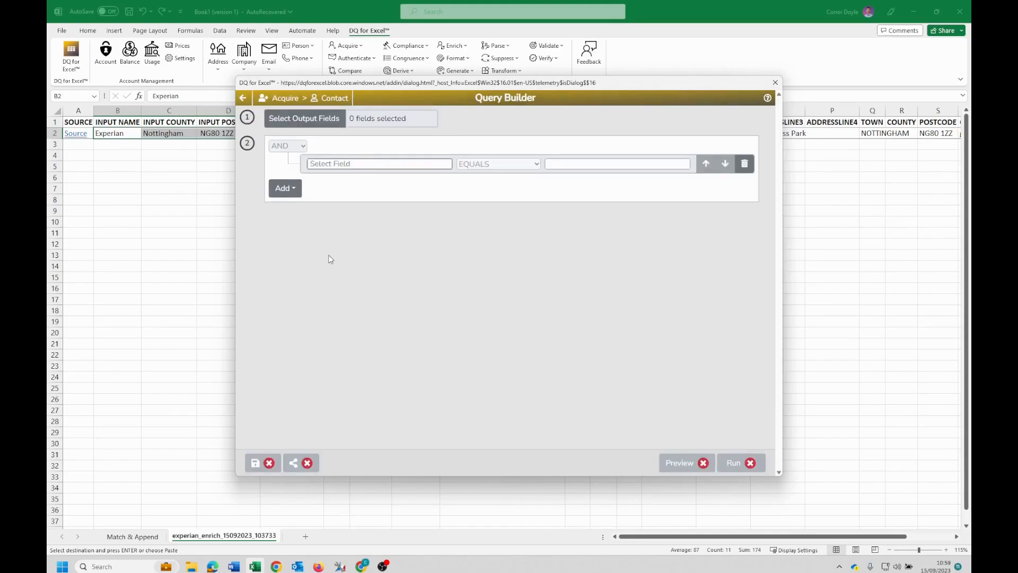
pyautogui.click(301, 122)
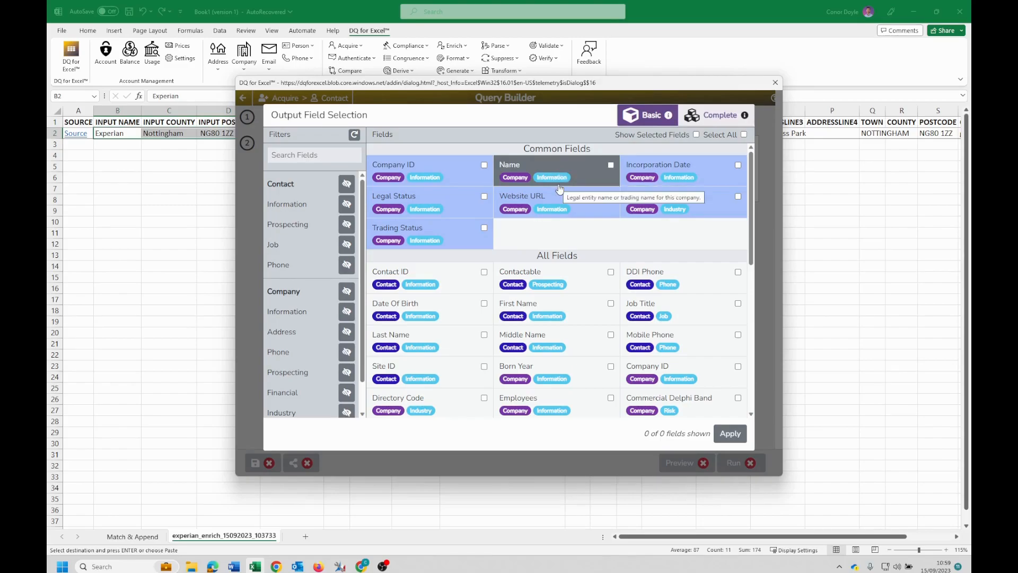
pyautogui.click(721, 117)
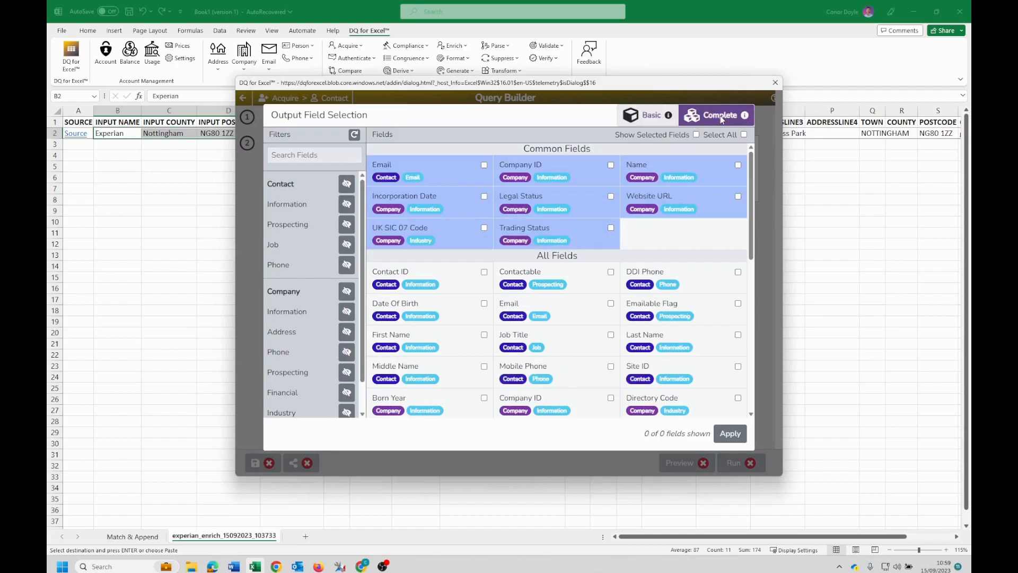
pyautogui.click(744, 134)
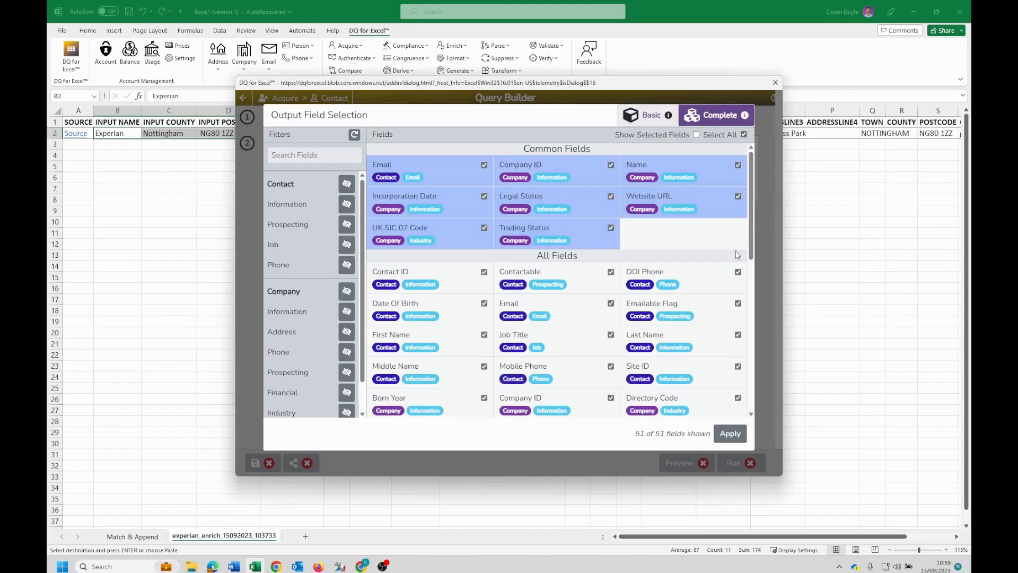
pyautogui.click(729, 433)
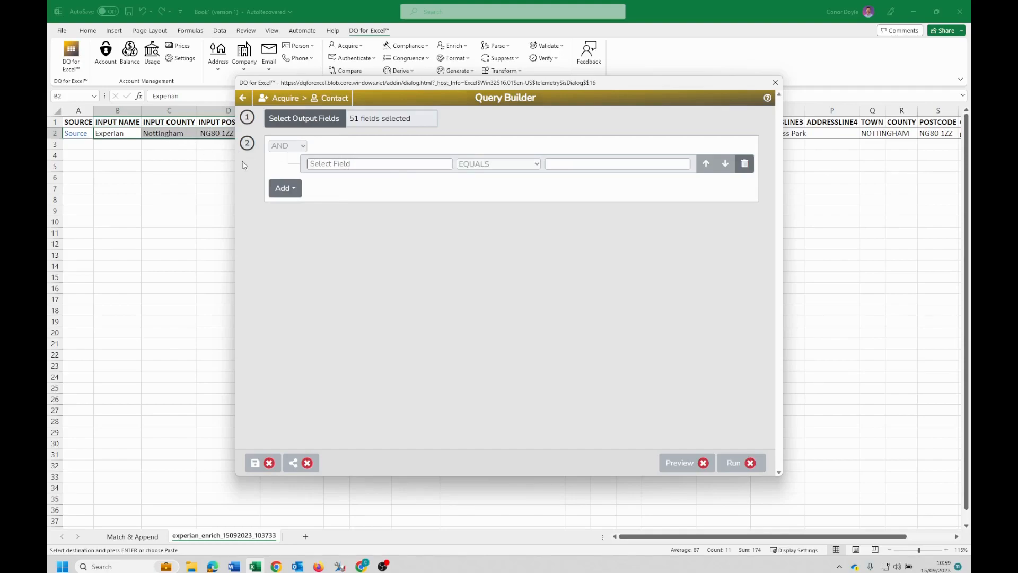
# Add a Company condition with Company ID equal to the copied gbr132981286, and remove the empty condition row.
pyautogui.click(286, 188)
pyautogui.moveTo(298, 249)
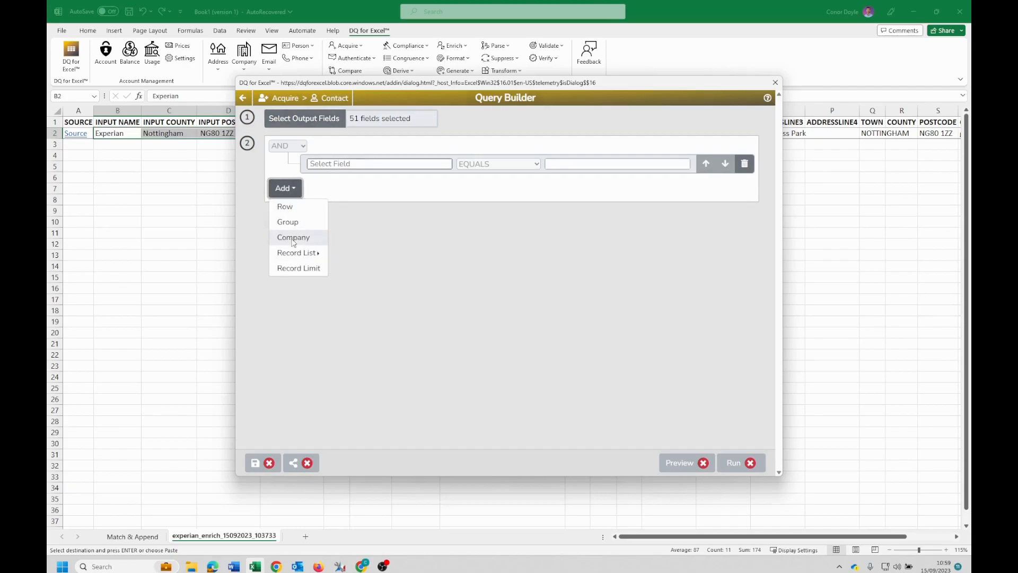
pyautogui.click(289, 239)
pyautogui.click(358, 222)
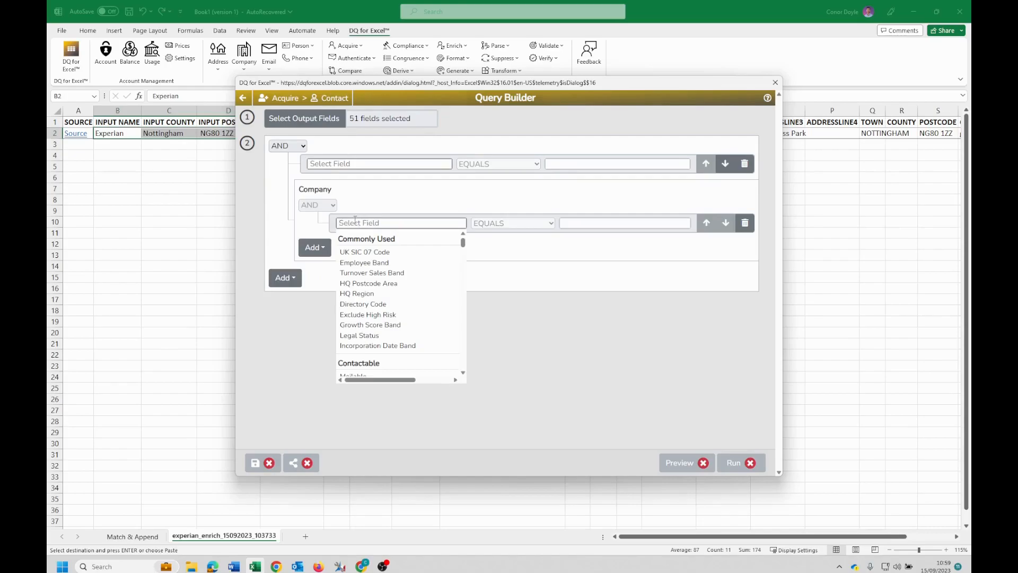
pyautogui.write('com')
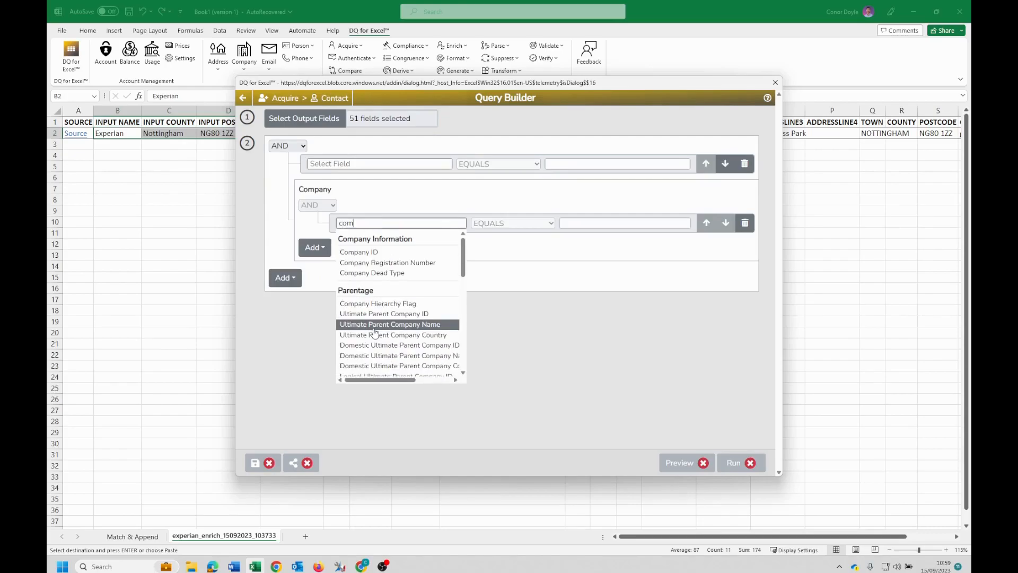
pyautogui.click(393, 253)
pyautogui.click(587, 225)
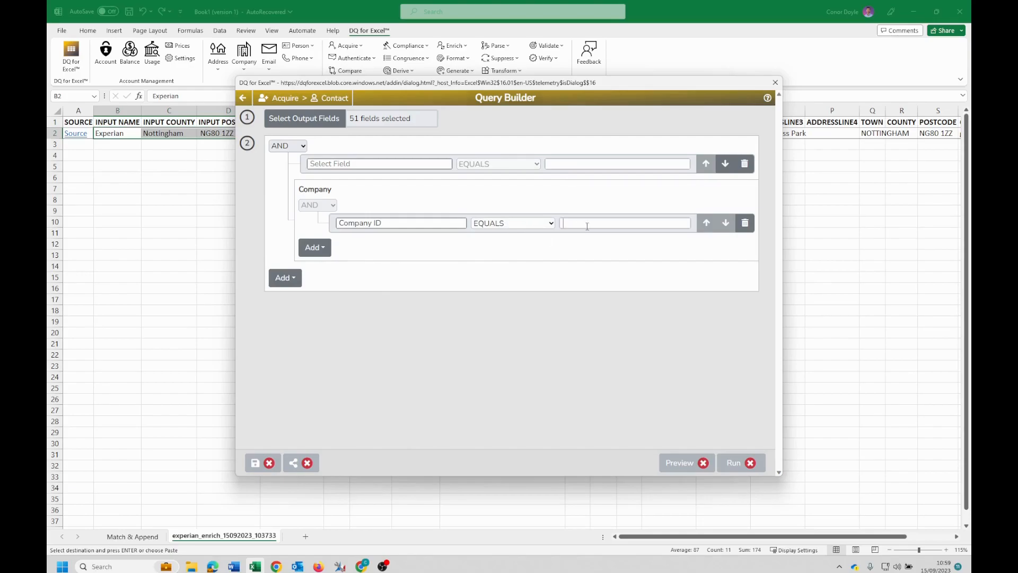
pyautogui.hotkey('ctrl', 'v')
pyautogui.click(744, 165)
# Preview the contact count and estimated cost for the company ID query, then close the preview.
pyautogui.click(711, 461)
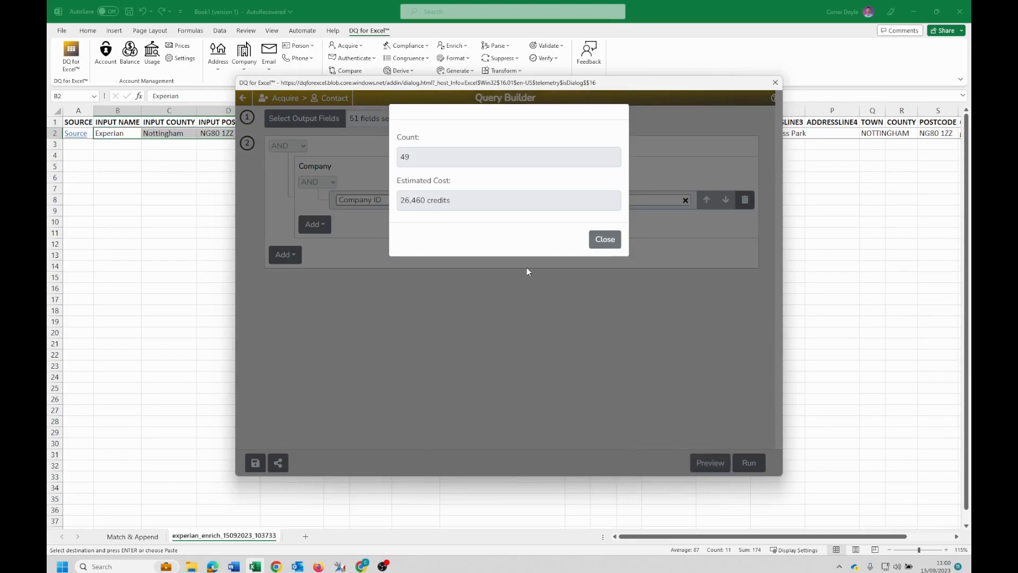
pyautogui.moveTo(411, 156); pyautogui.dragTo(397, 158)
pyautogui.click(601, 239)
# Add a contact-level condition row with Emailable Flag equal to True.
pyautogui.click(300, 255)
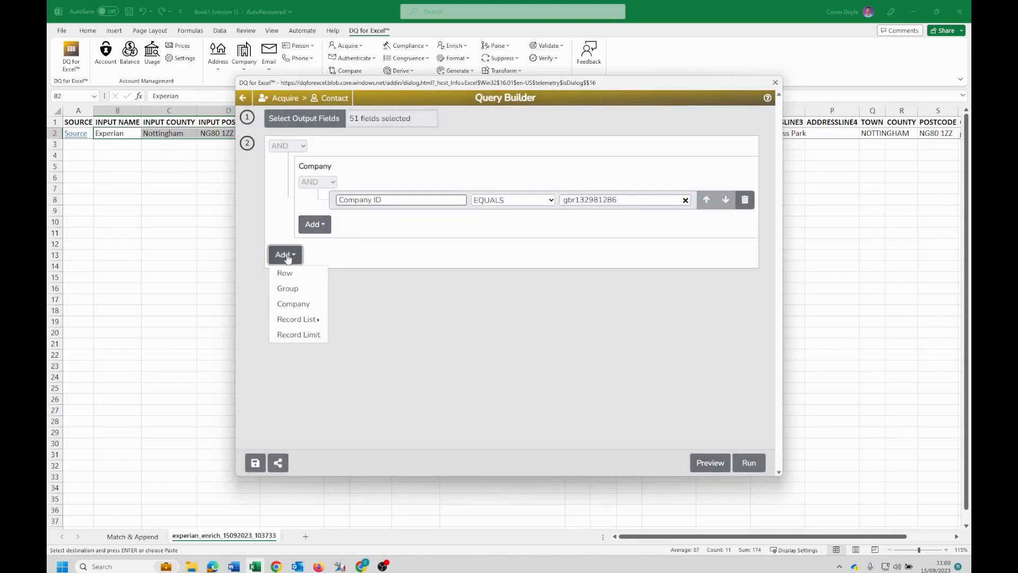
pyautogui.click(288, 273)
pyautogui.click(342, 255)
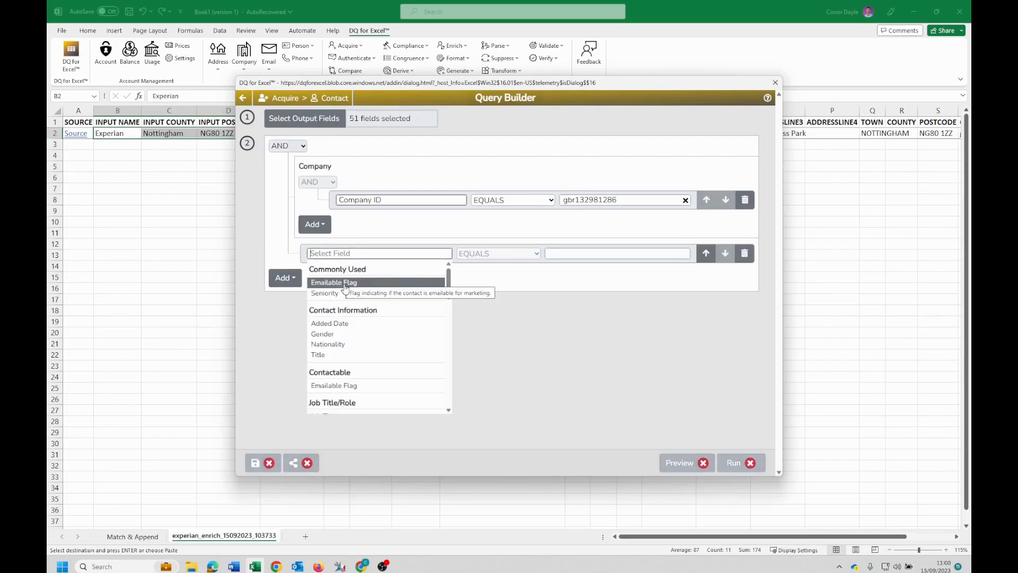
pyautogui.click(345, 283)
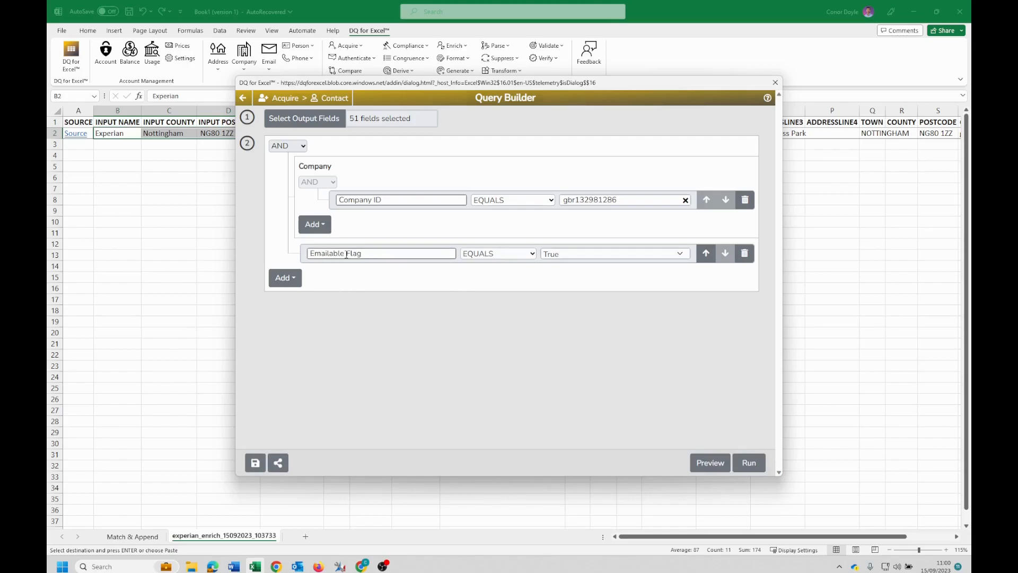
# Preview the count and estimated cost again with the Emailable Flag filter applied, and close the preview.
pyautogui.click(707, 462)
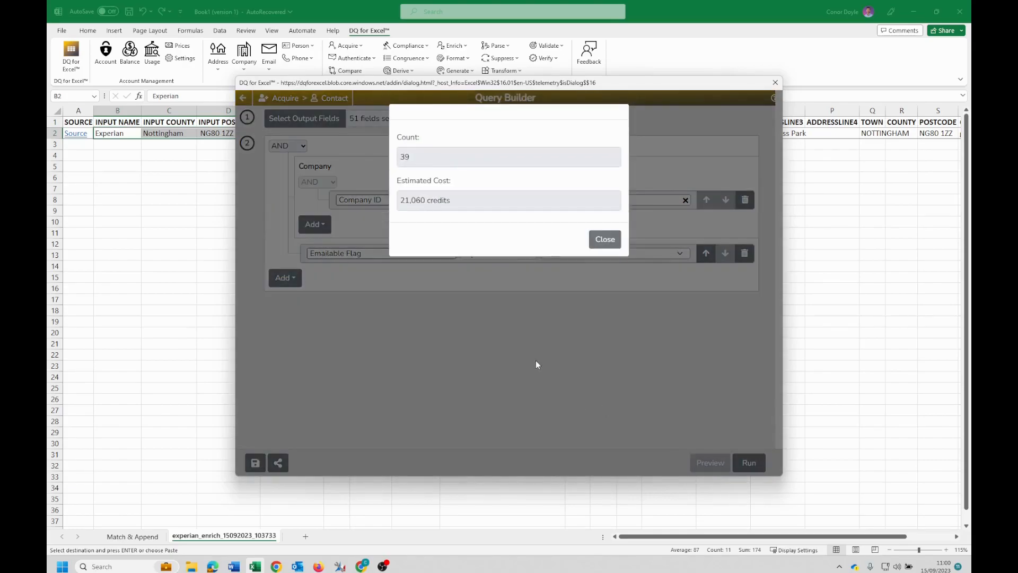
pyautogui.doubleClick(408, 156)
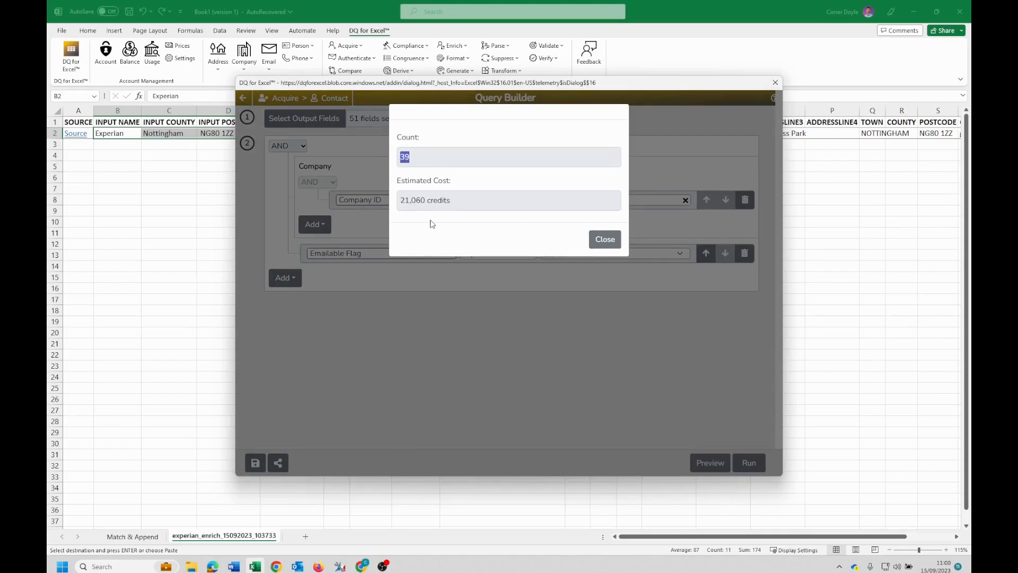
pyautogui.click(603, 240)
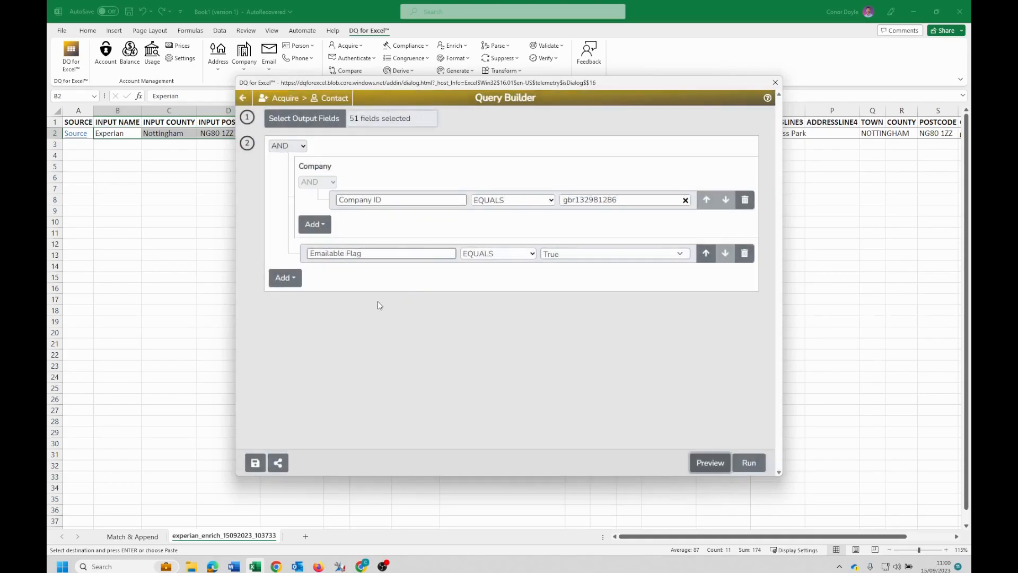
# Limit the query to at most 2 records, run it and accept the estimated cost to acquire the contacts.
pyautogui.click(291, 283)
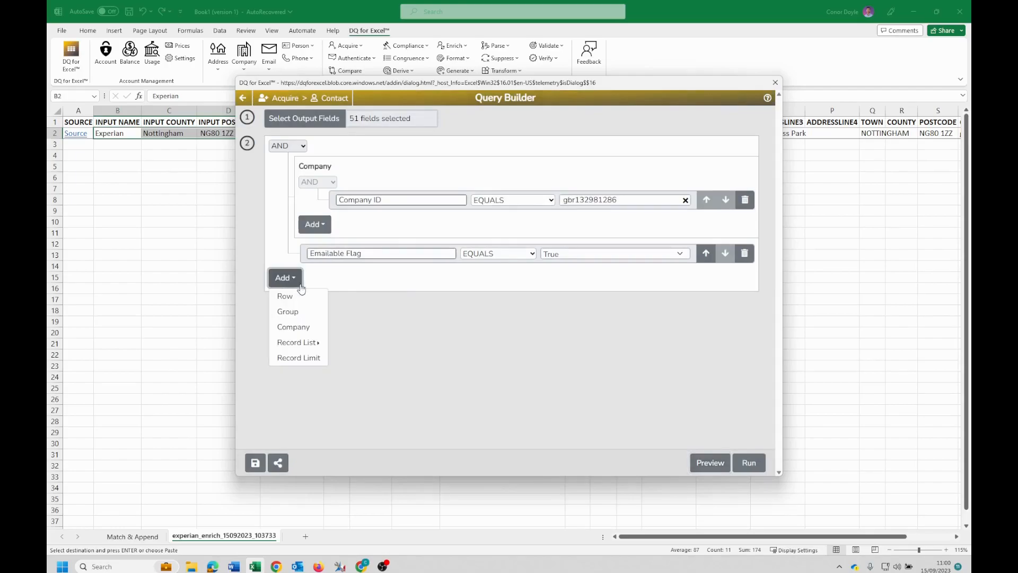
pyautogui.click(299, 358)
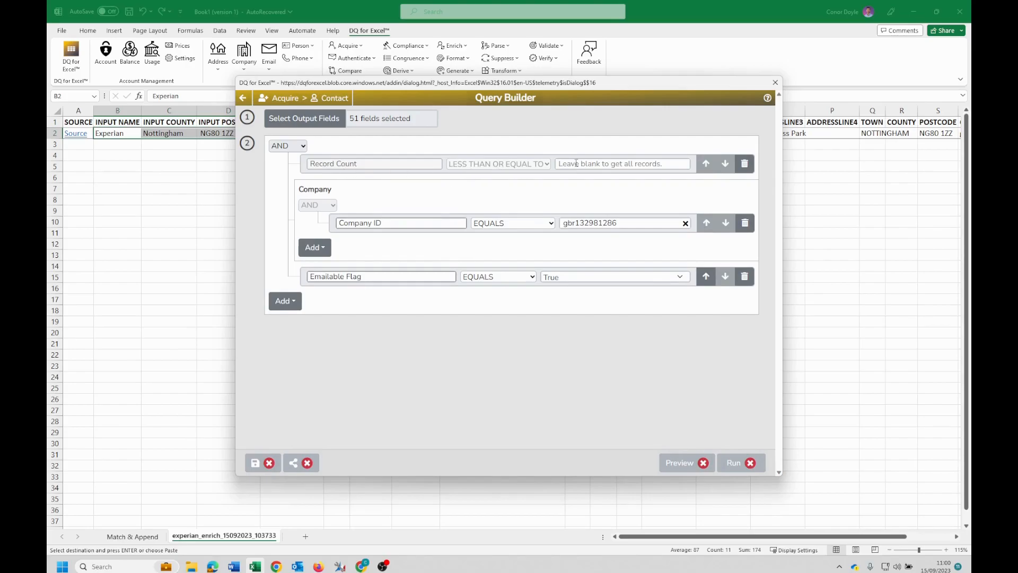
pyautogui.write('2')
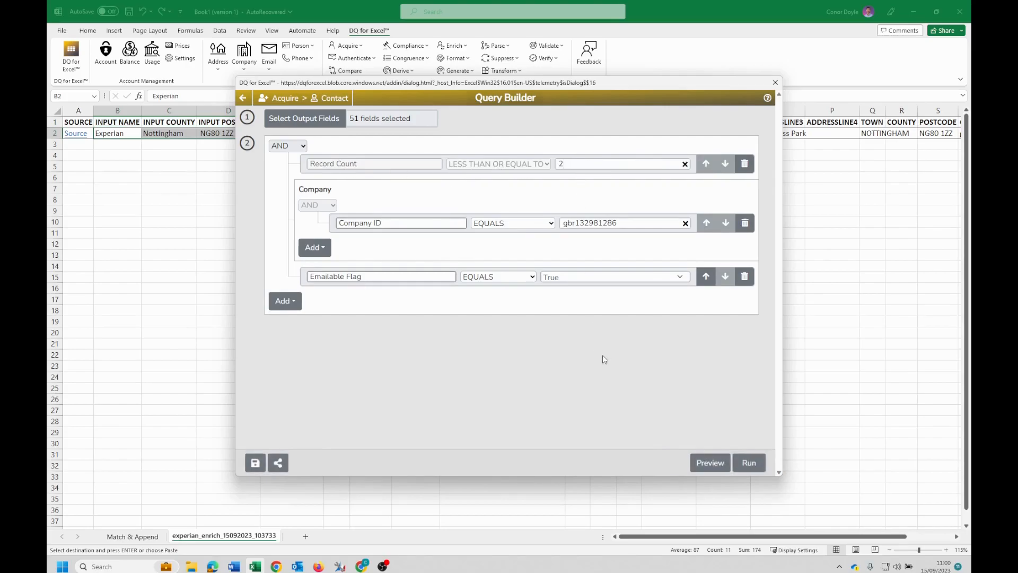
pyautogui.click(750, 464)
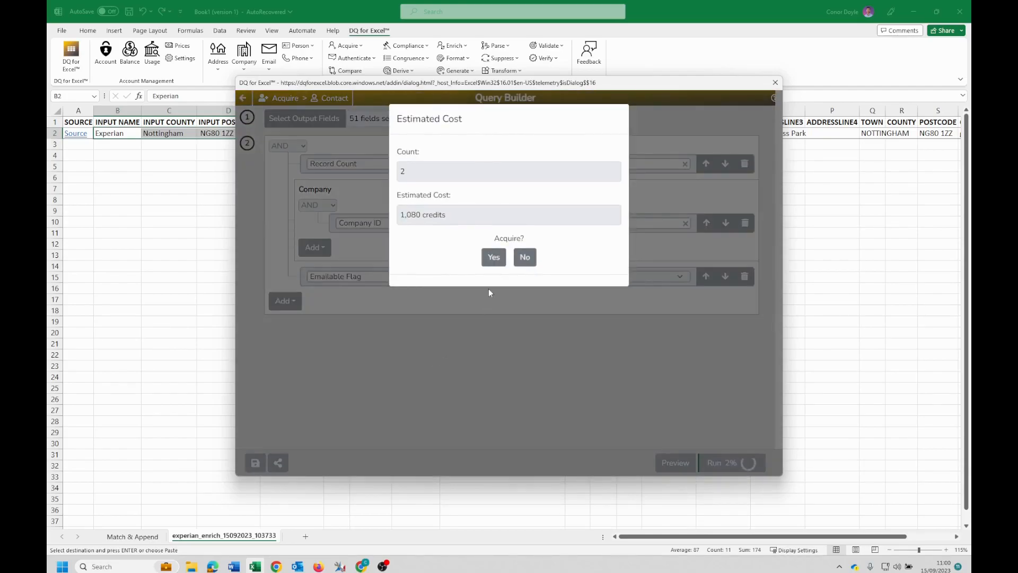
pyautogui.click(495, 258)
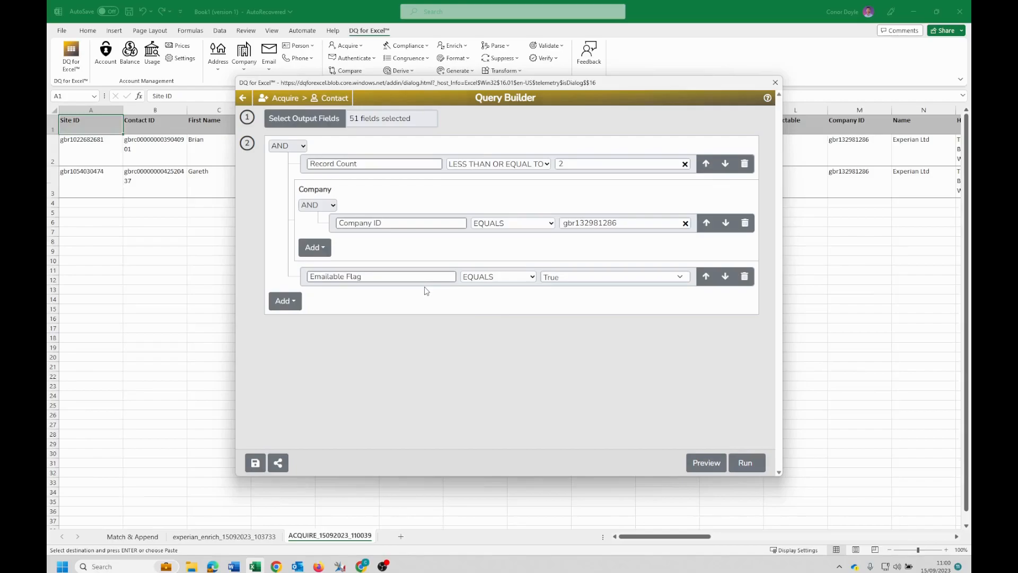
# Delete the Emailable Flag, Company ID and Record Count conditions from the query.
pyautogui.click(745, 276)
pyautogui.click(745, 223)
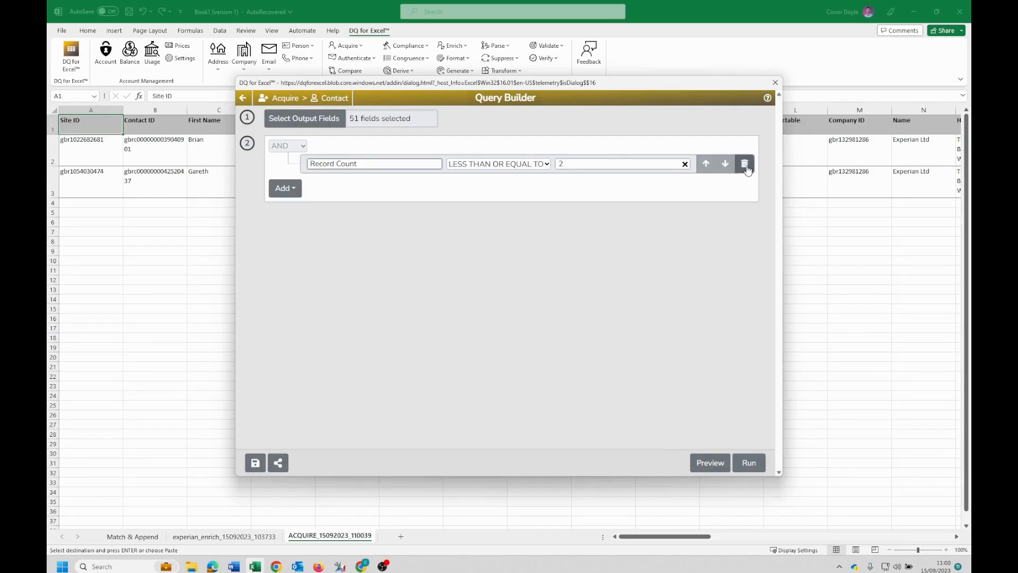
pyautogui.click(745, 163)
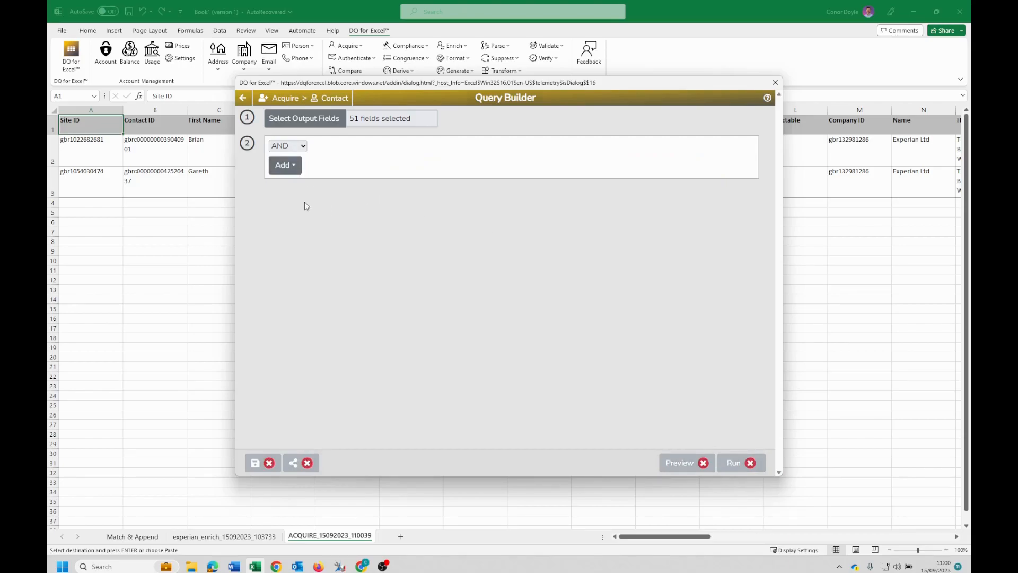
# Add a contact-level condition row to the empty query with Emailable Flag equal to True.
pyautogui.click(289, 168)
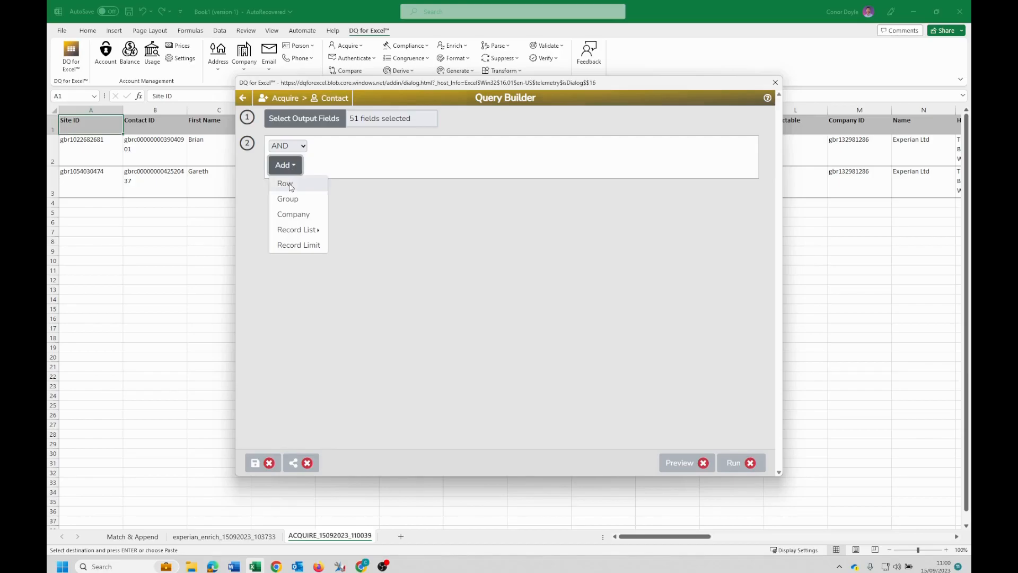
pyautogui.click(286, 183)
pyautogui.click(366, 164)
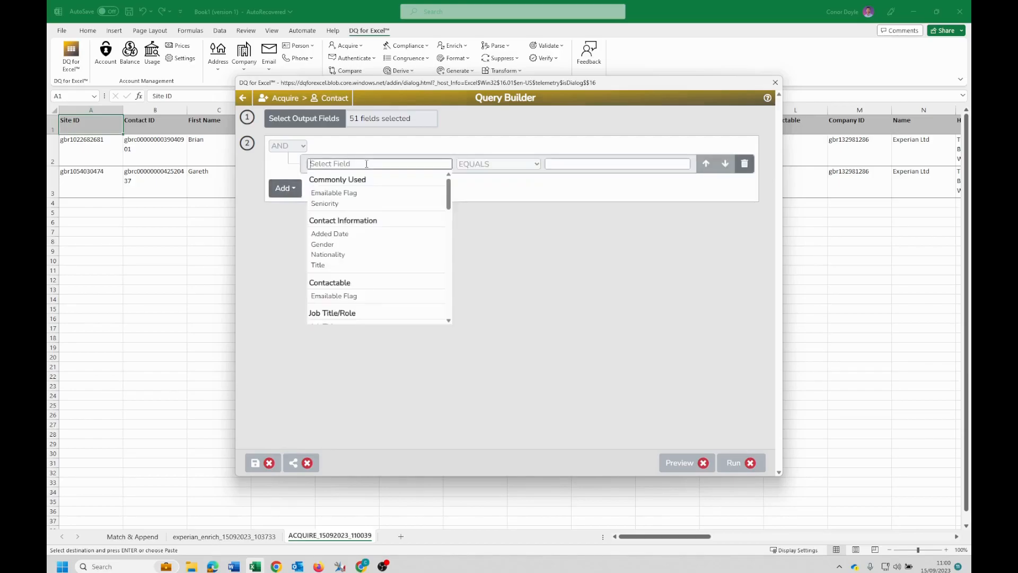
pyautogui.click(357, 193)
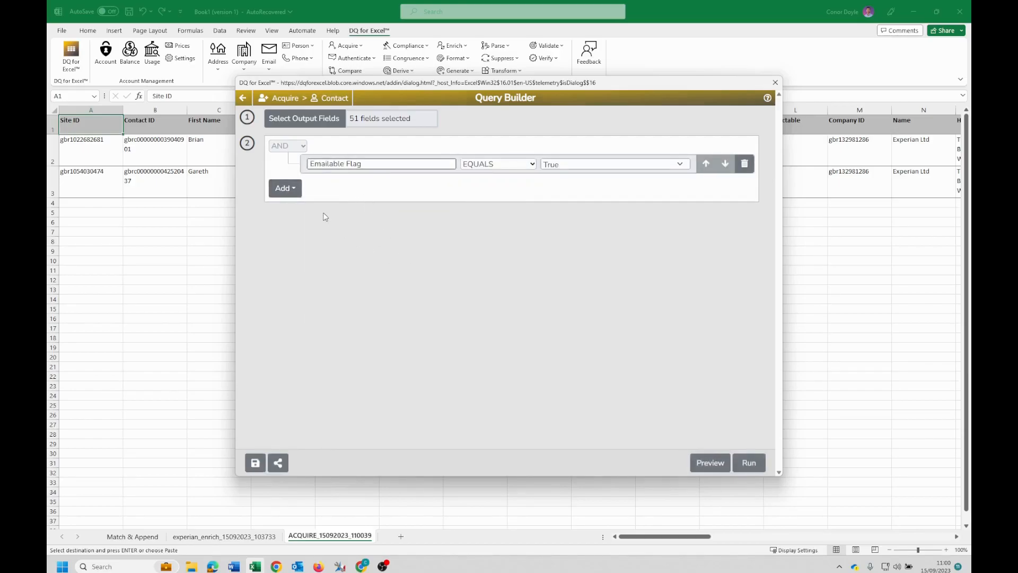
# Add a second contact-level condition with Director Flag equal to Director.
pyautogui.click(287, 188)
pyautogui.click(292, 206)
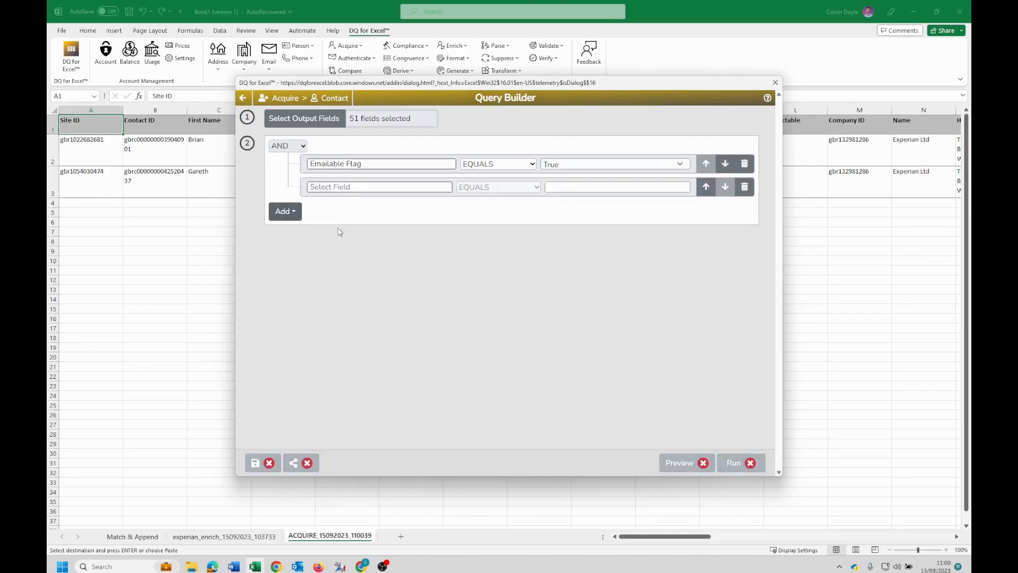
pyautogui.click(342, 186)
pyautogui.scroll(-4, 347, 228)
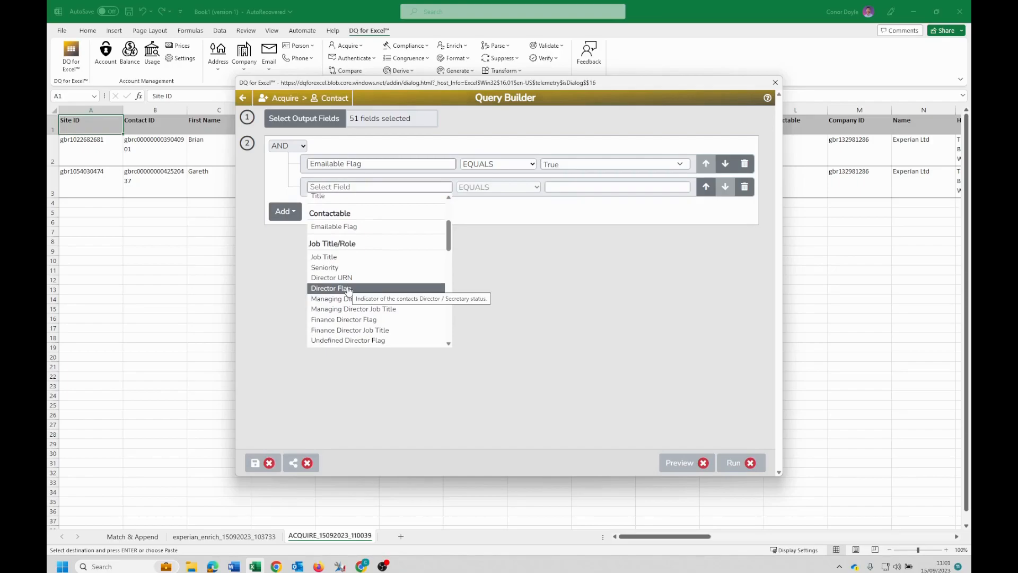
pyautogui.click(349, 289)
pyautogui.click(551, 189)
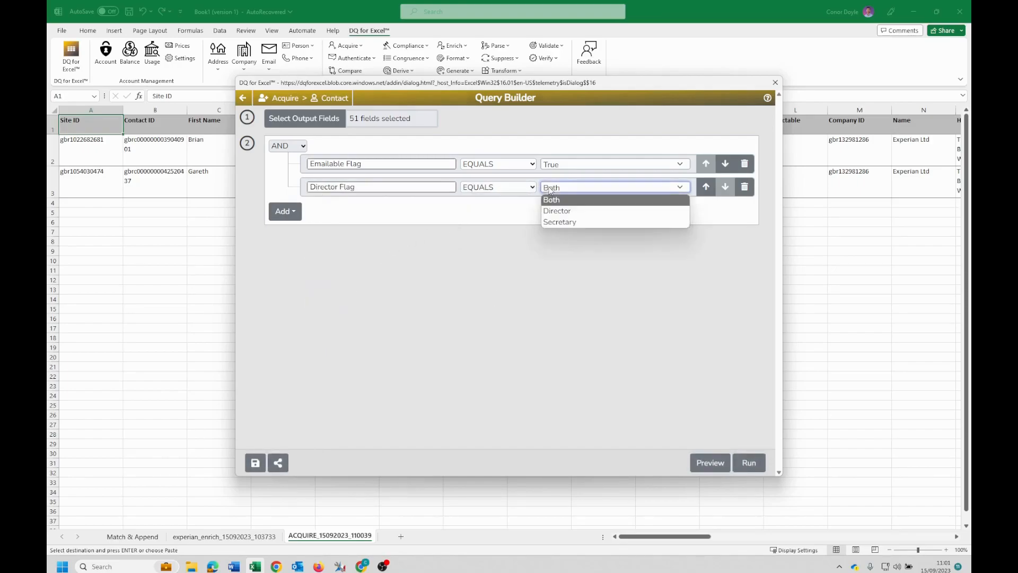
pyautogui.click(552, 212)
# Add a third contact-level condition with IT Flag equal to True.
pyautogui.click(286, 212)
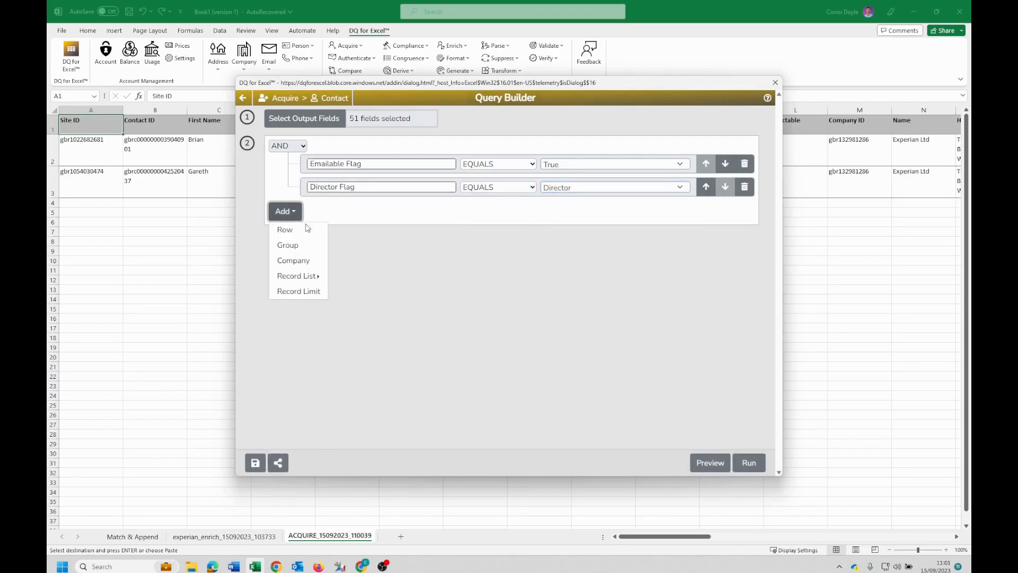
pyautogui.click(292, 231)
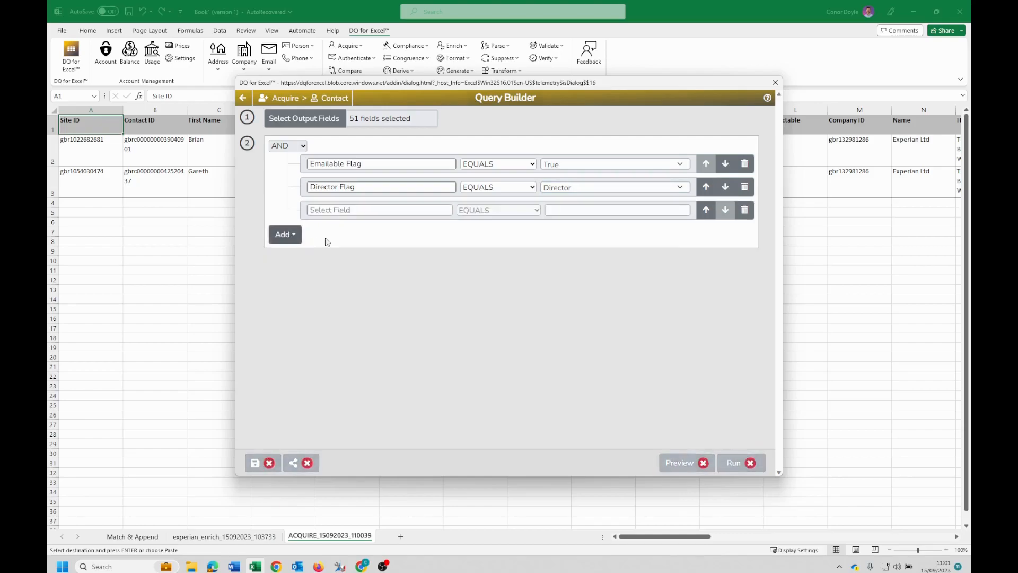
pyautogui.click(359, 210)
pyautogui.write('it')
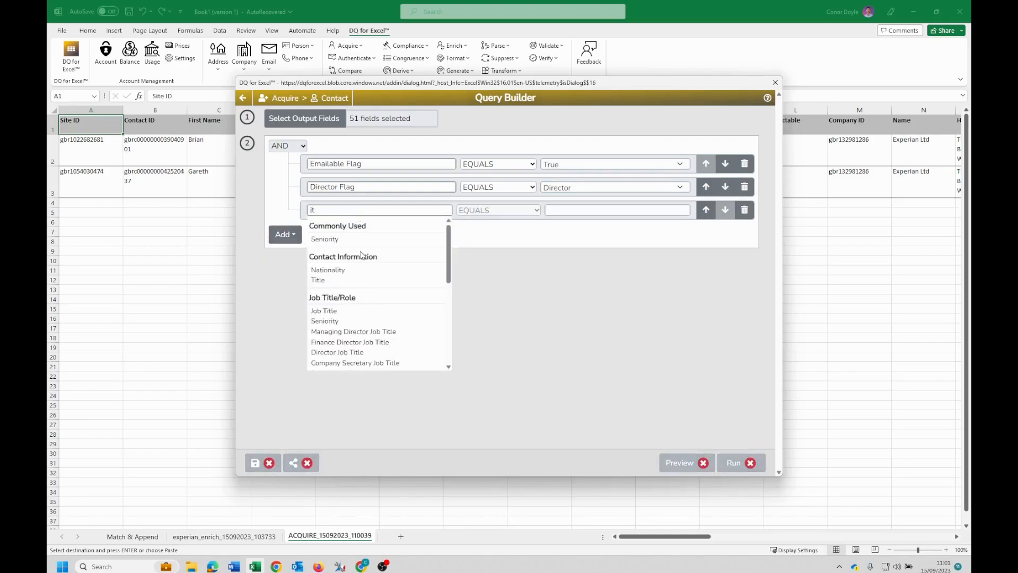
pyautogui.scroll(-5, 352, 310)
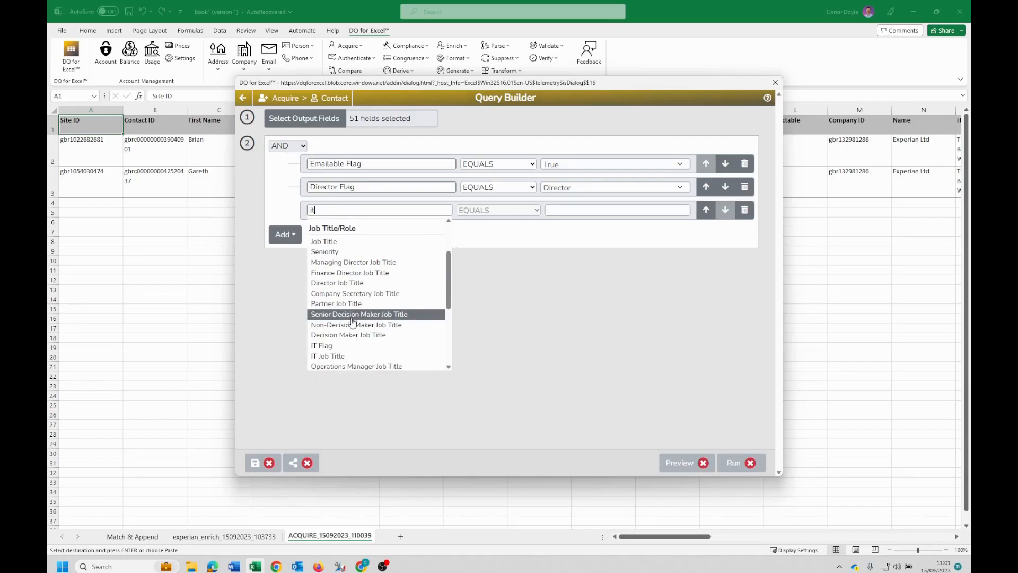
pyautogui.click(352, 322)
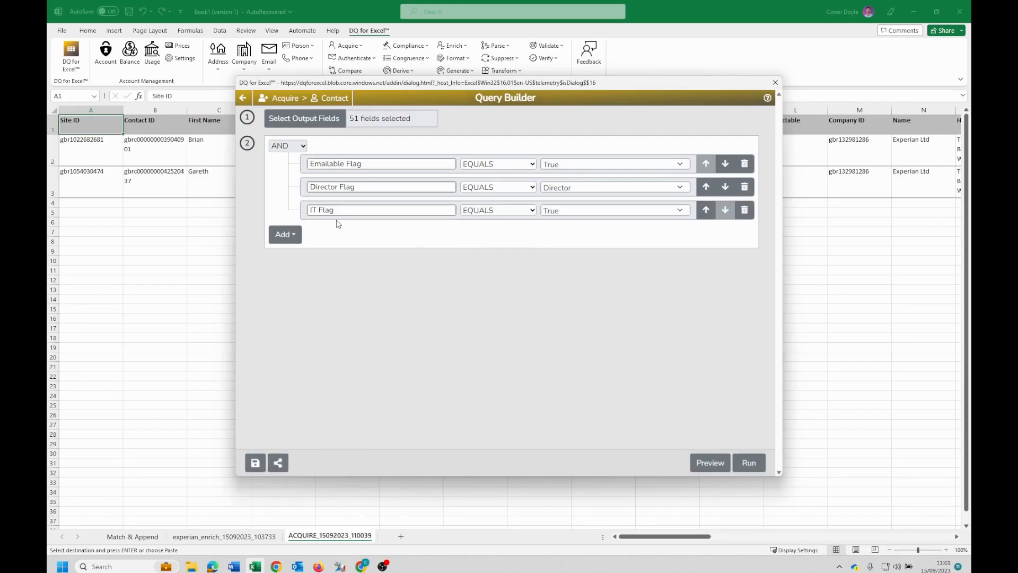
pyautogui.click(291, 235)
pyautogui.click(295, 257)
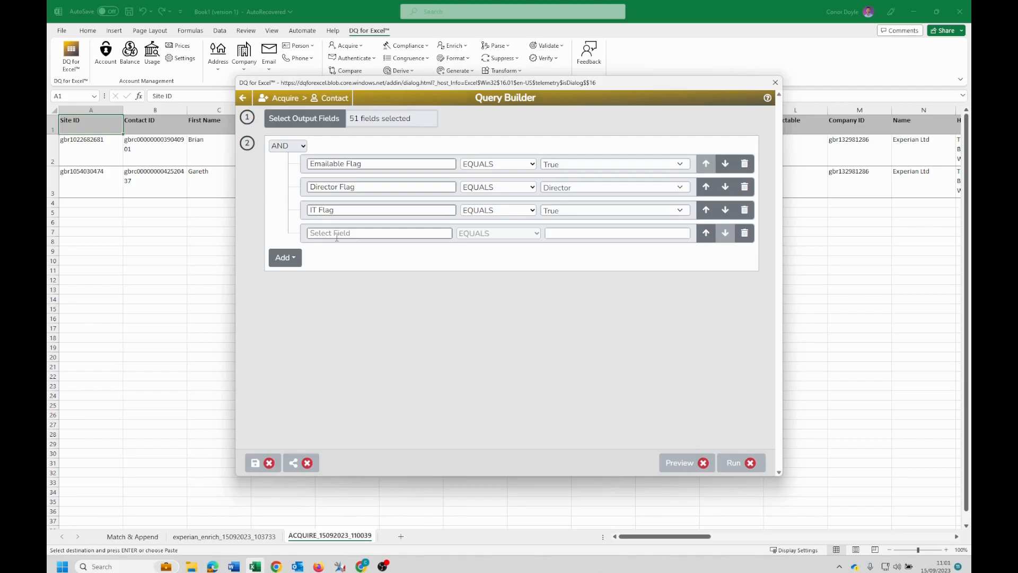
pyautogui.click(336, 234)
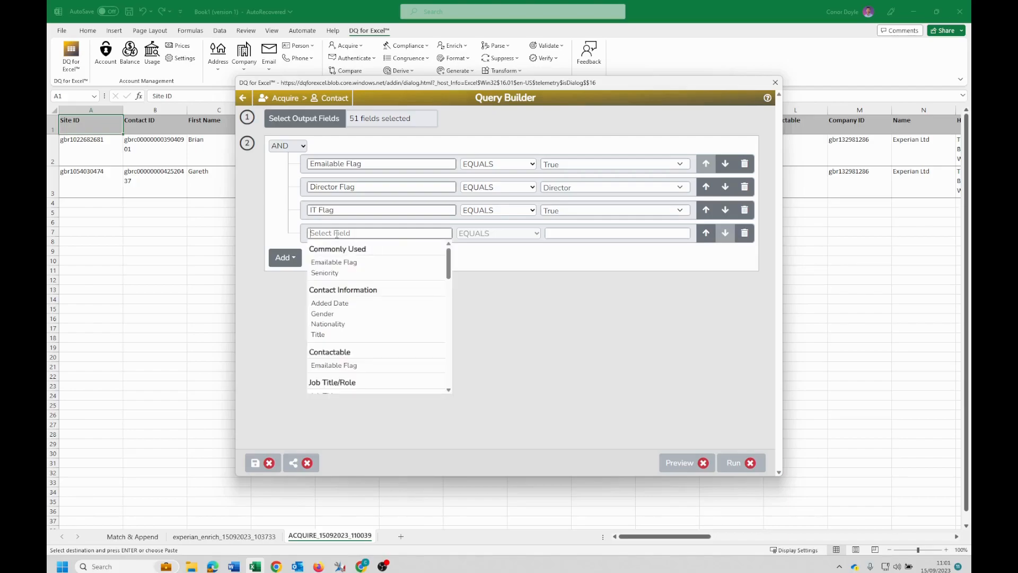
pyautogui.click(745, 233)
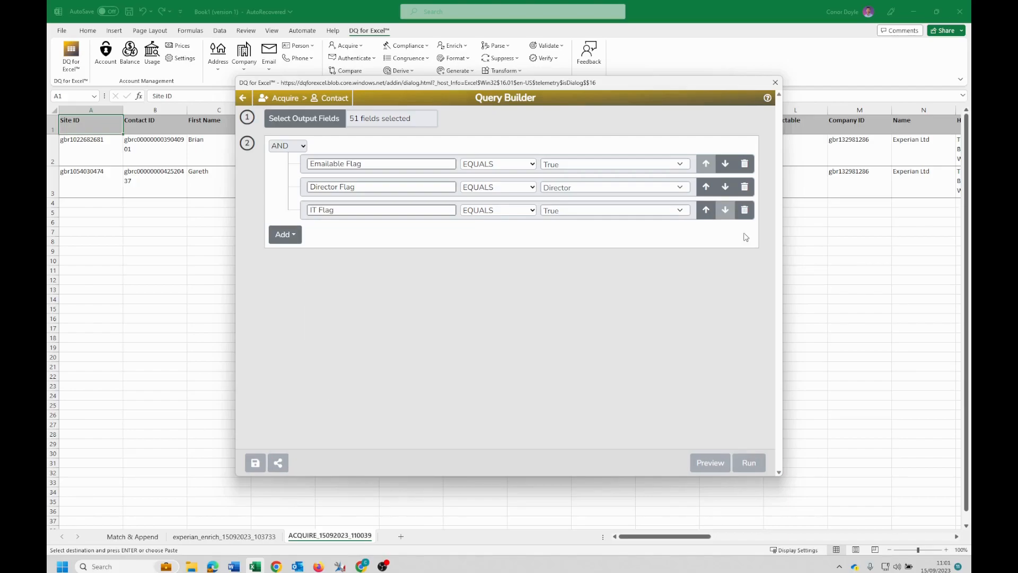
# Add a Company group to the query with HQ Postcode Area equal to NG.
pyautogui.click(287, 235)
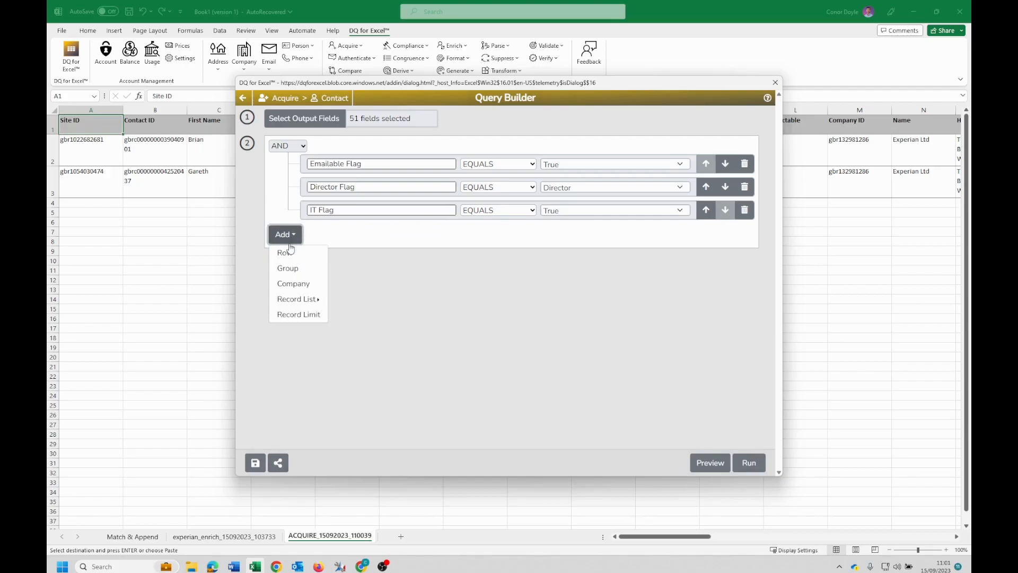
pyautogui.click(292, 283)
pyautogui.click(358, 269)
pyautogui.write('p')
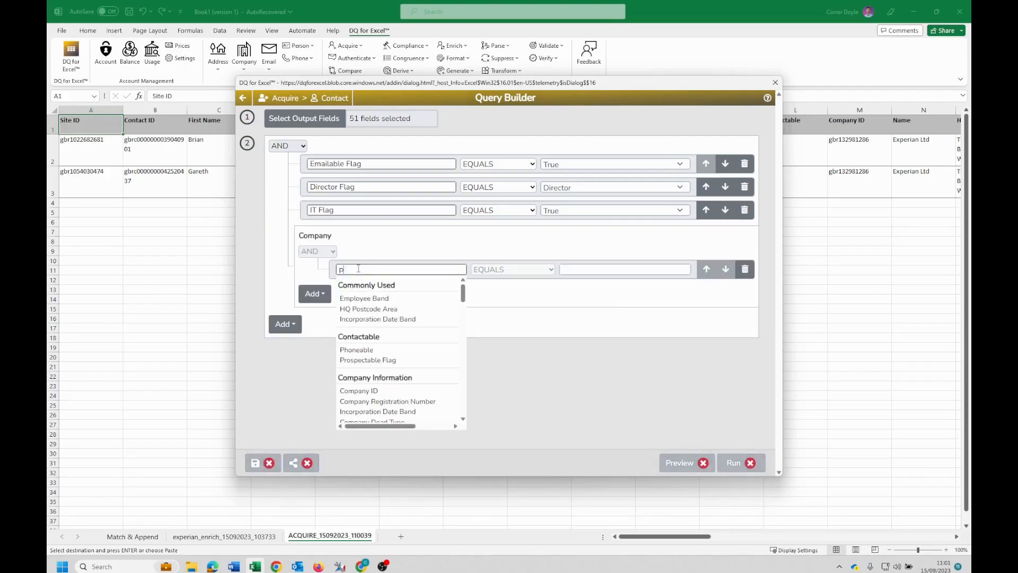
pyautogui.write('osta')
pyautogui.press('BackSpace')
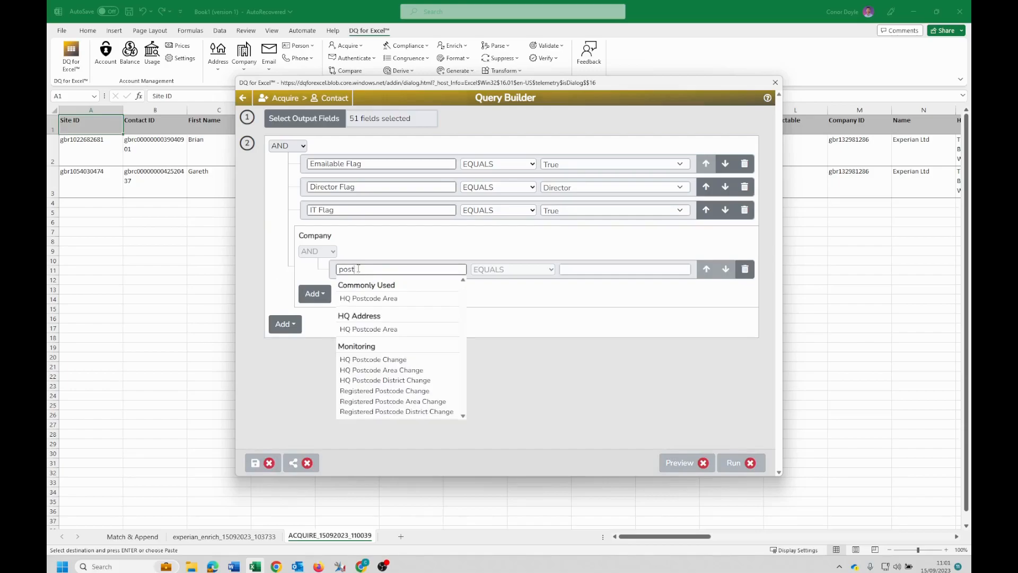
pyautogui.click(571, 271)
pyautogui.write('ng')
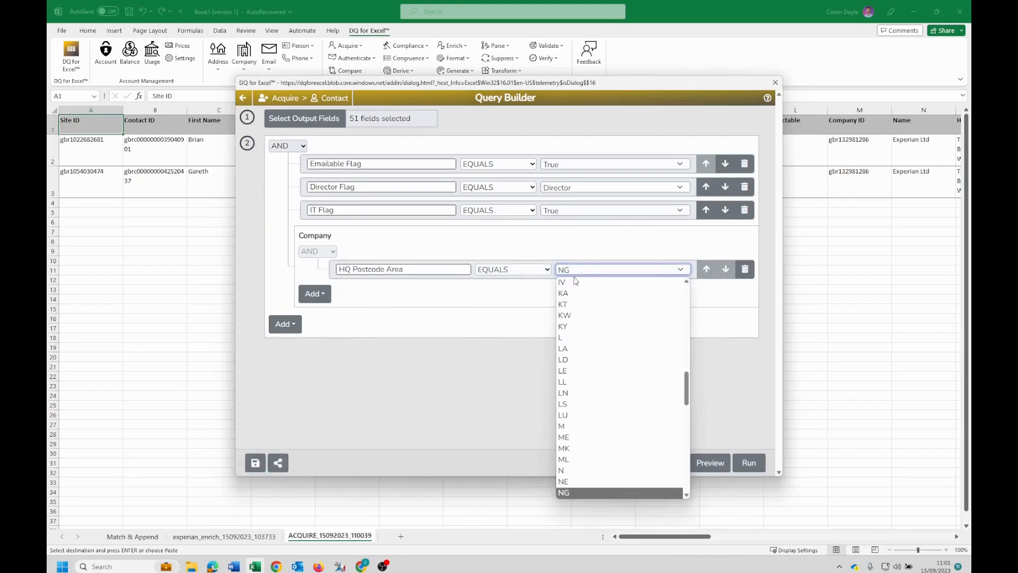
pyautogui.click(572, 492)
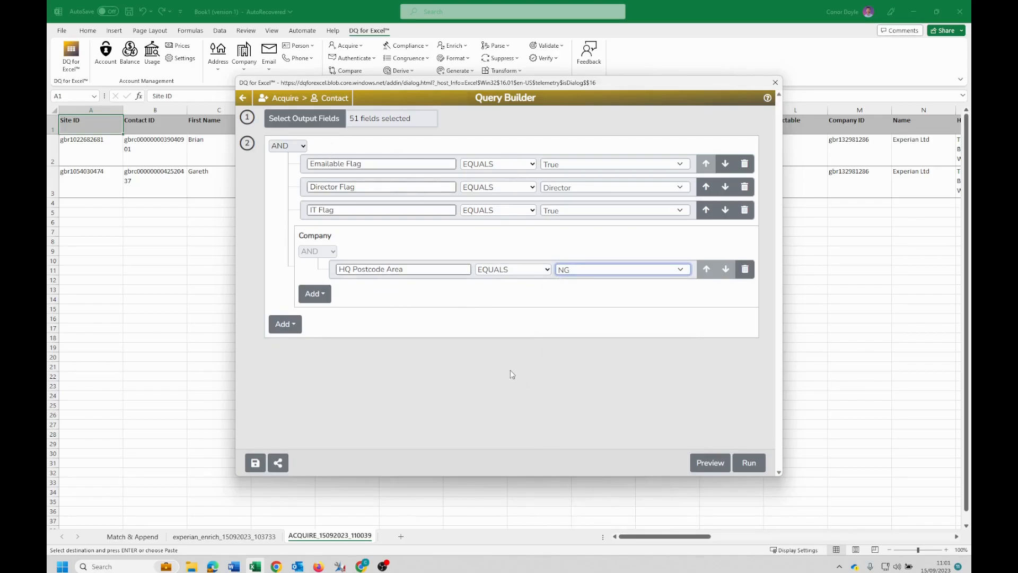
# Preview the record count and estimated cost of the IT director query for the NG postcode area, and close the preview.
pyautogui.click(703, 465)
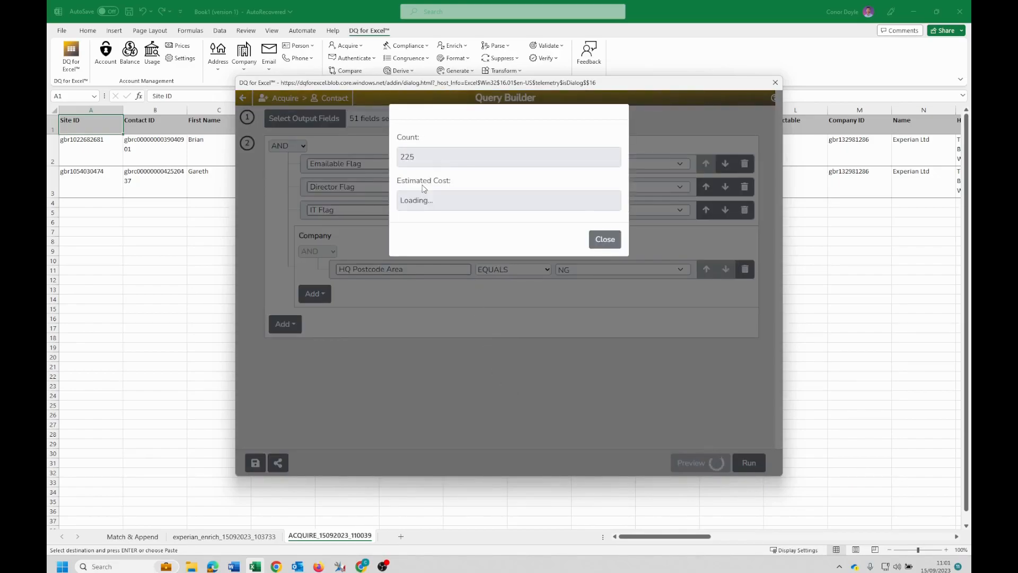
pyautogui.moveTo(417, 158); pyautogui.dragTo(399, 157)
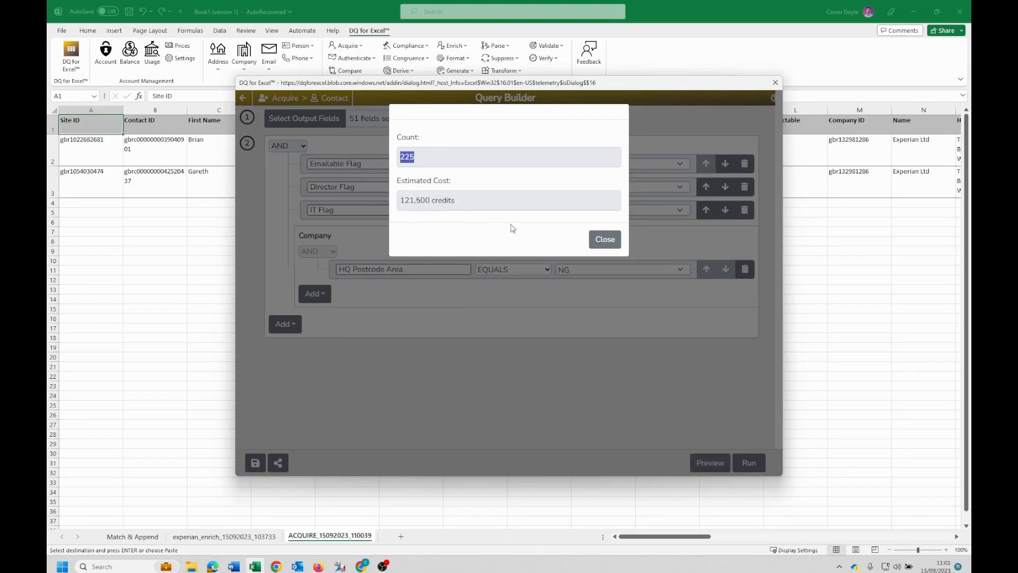
pyautogui.click(604, 241)
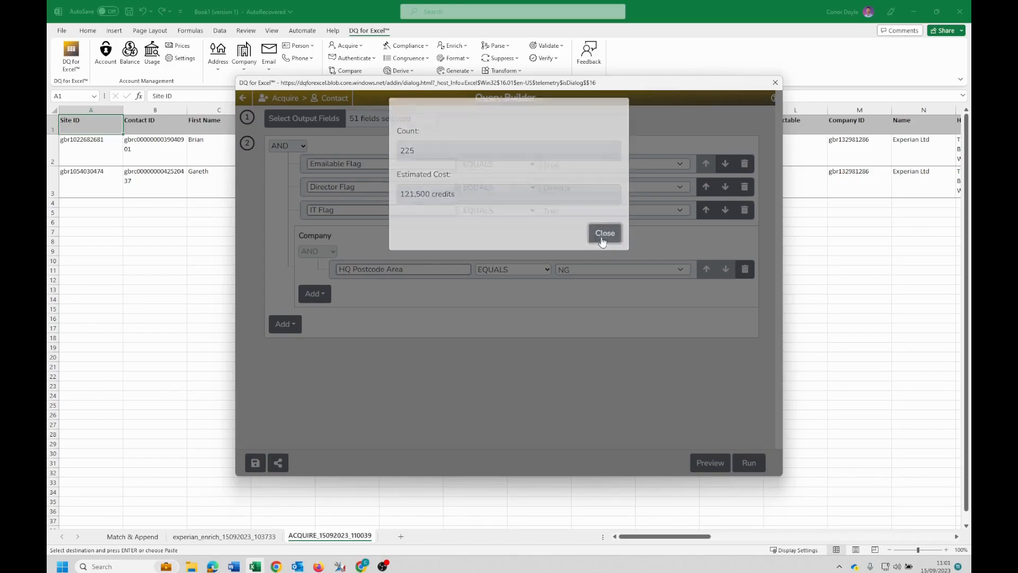